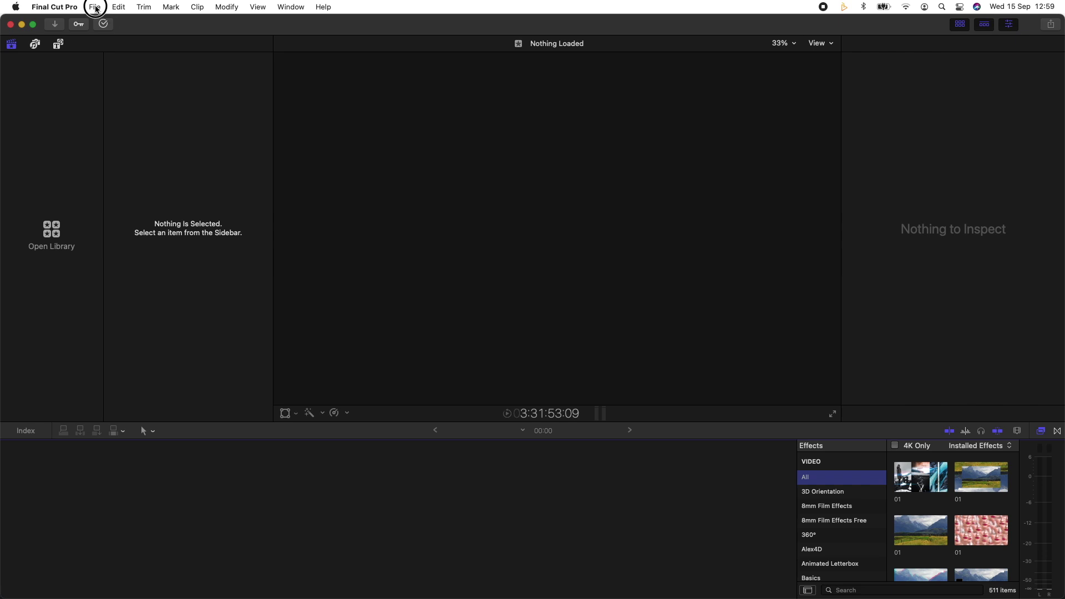
- Create a new library named Quick Start Guide
left_click(96, 7)
mouse_move(106, 25)
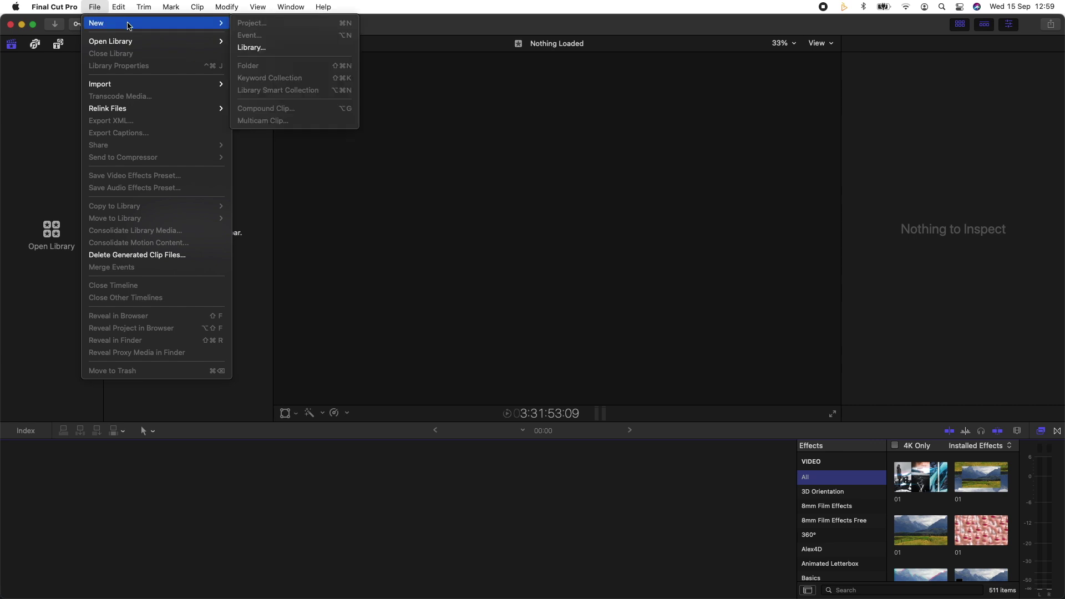
left_click(271, 47)
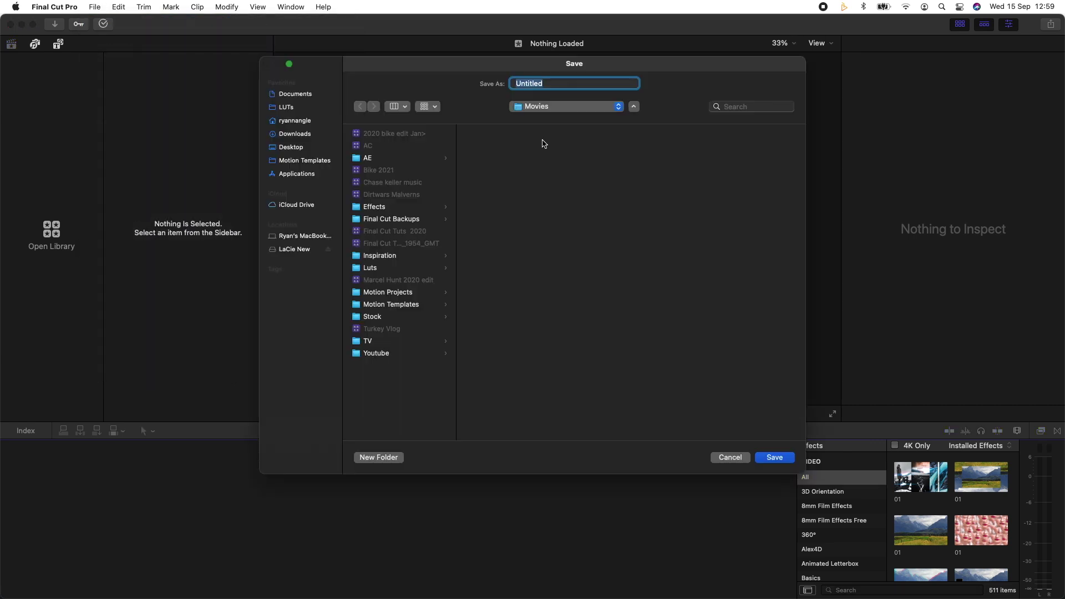
type("Quick Start Guide")
left_click(775, 458)
- Select the library's 15-09-2021 event and bring up its context menu
left_click(49, 68)
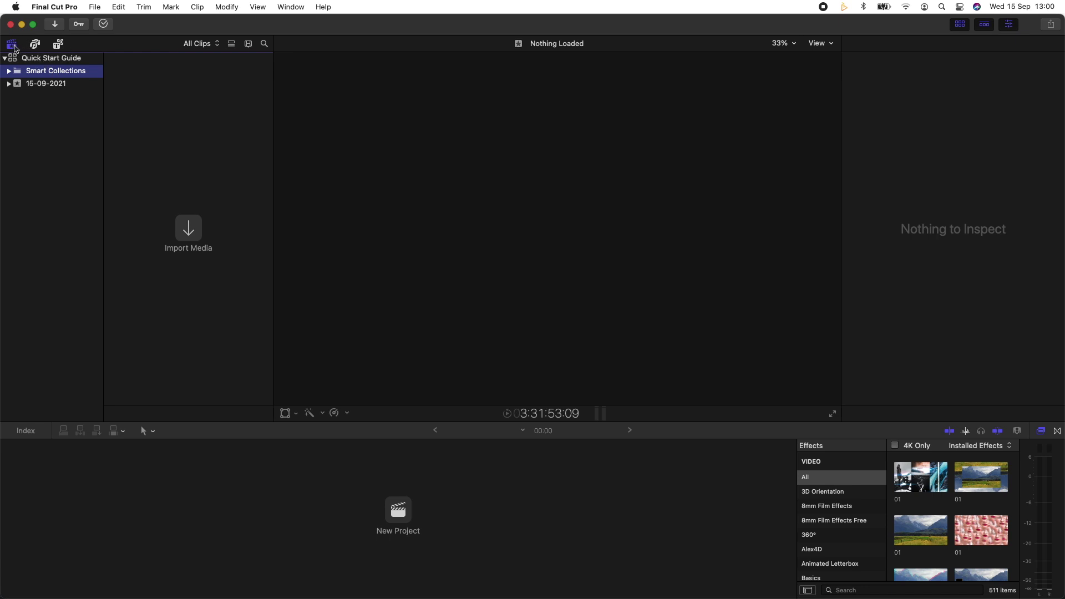
left_click(33, 83)
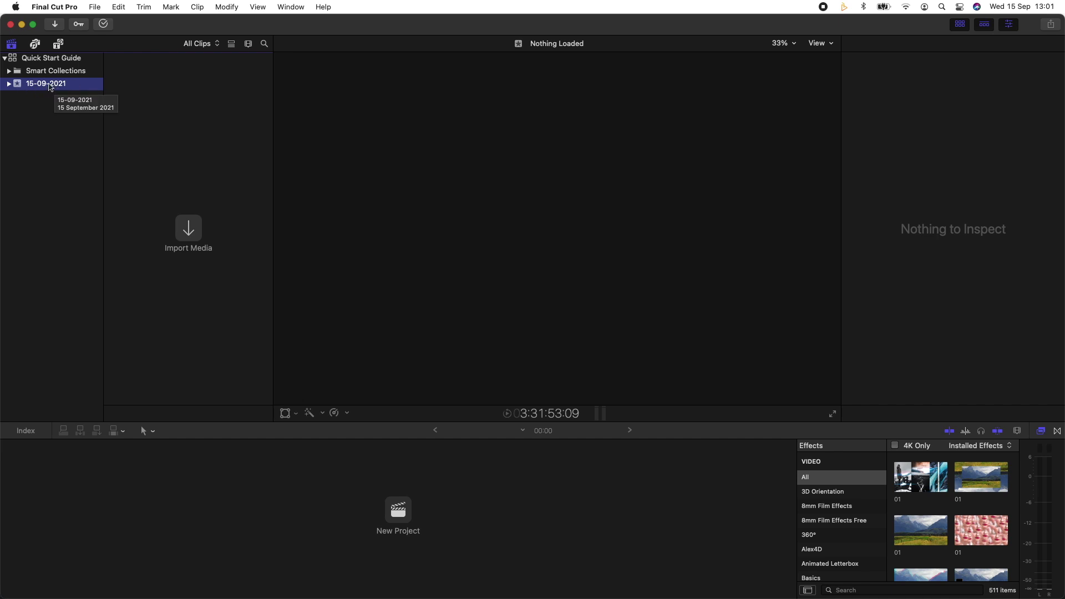
right_click(49, 86)
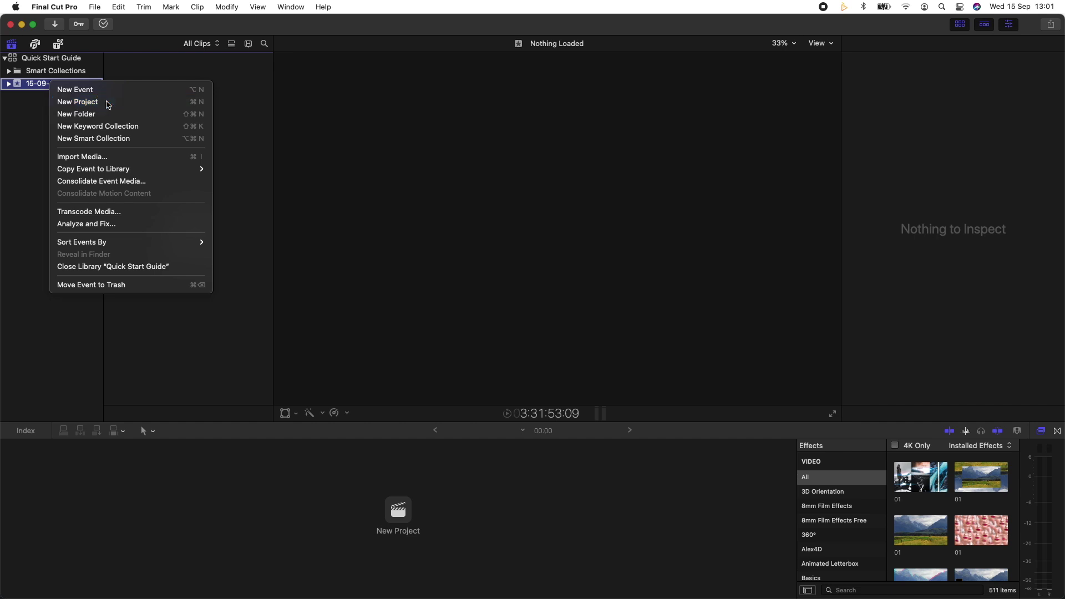
- Create a 1080p HD project named 'Test' in the 15-09-2021 event, then deselect it
left_click(78, 103)
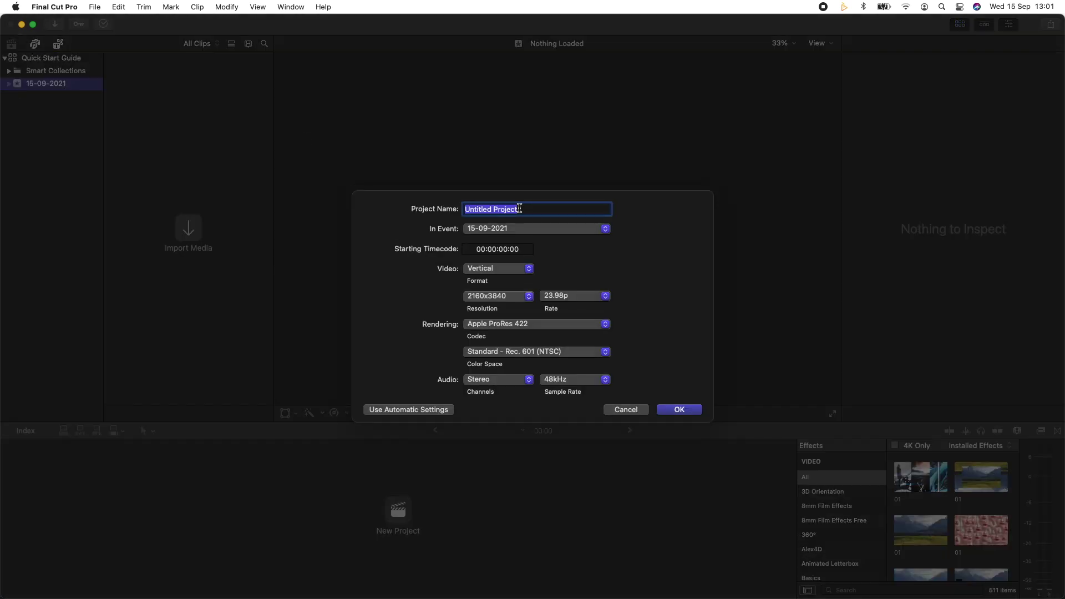
type("Test")
left_click(525, 270)
left_click(501, 149)
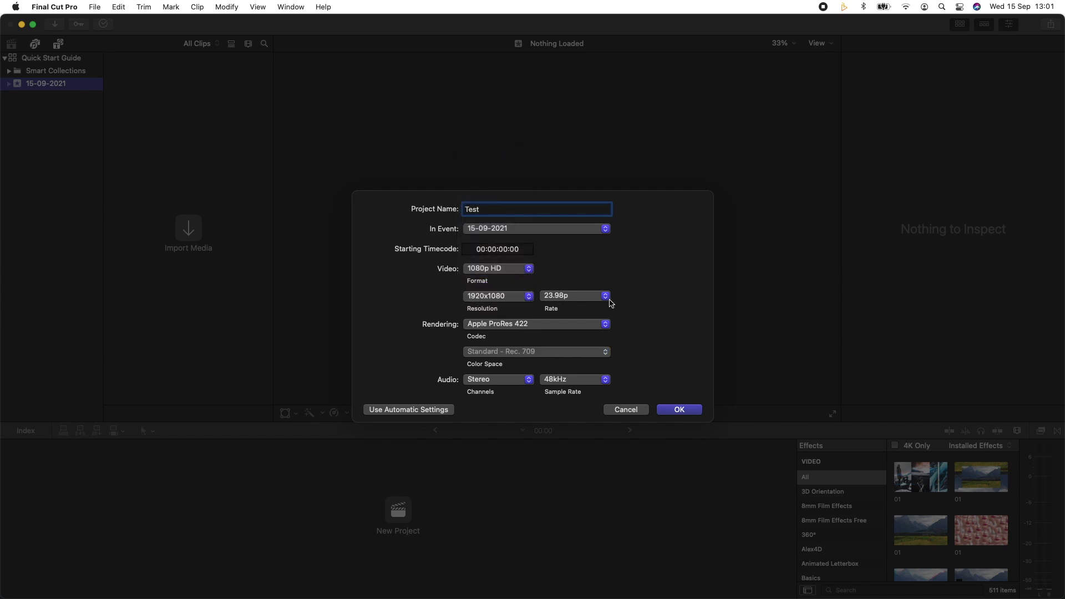
left_click(480, 229)
left_click(478, 232)
left_click(681, 411)
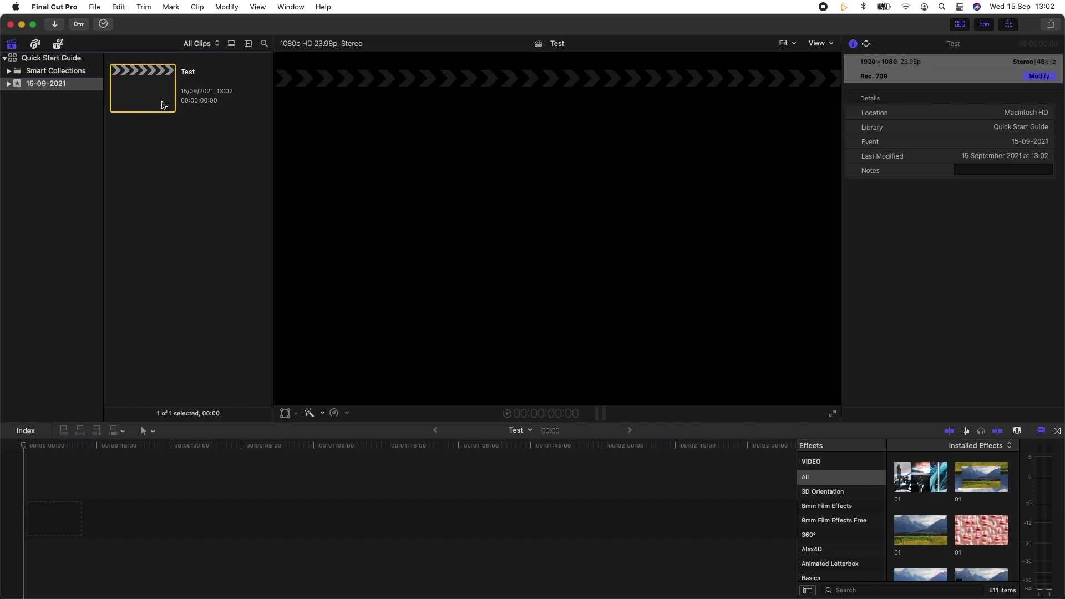
left_click(156, 133)
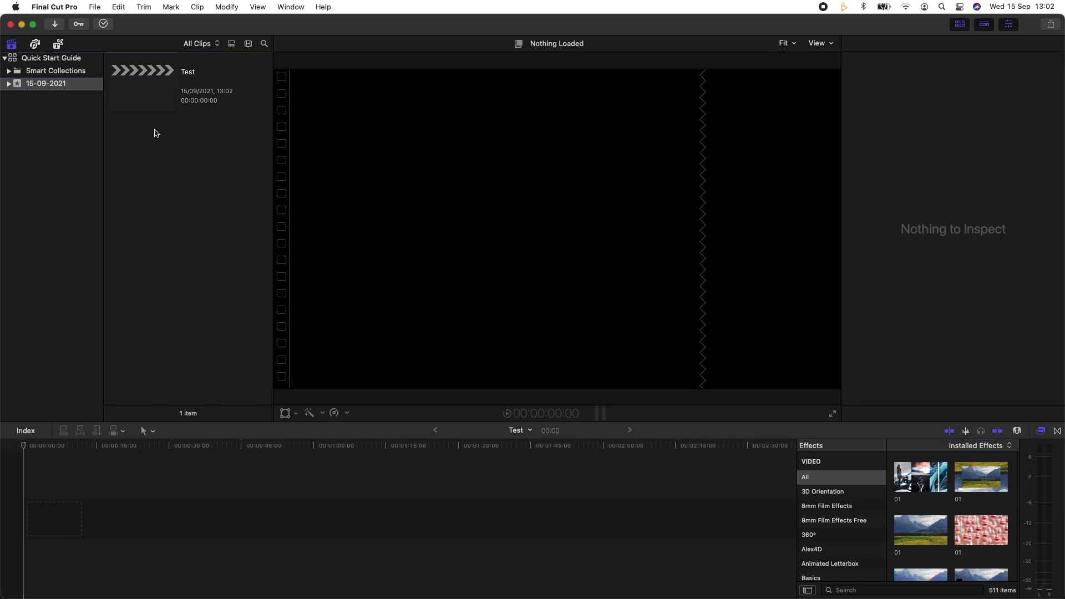
- With the 15-09-2021 event selected, bring up the Media Import window
left_click(73, 86)
left_click(95, 7)
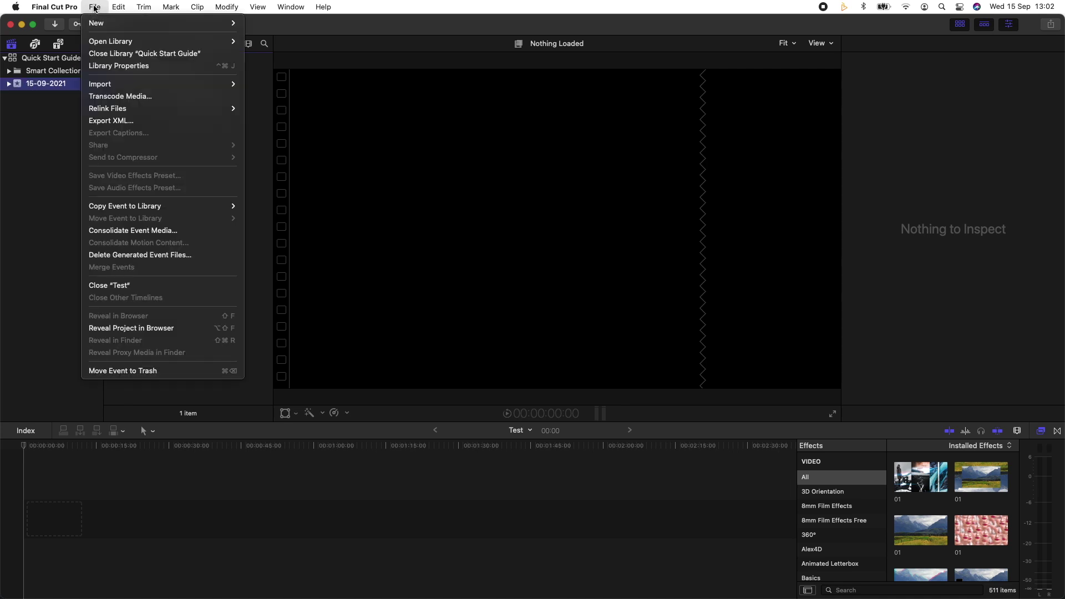
mouse_move(131, 84)
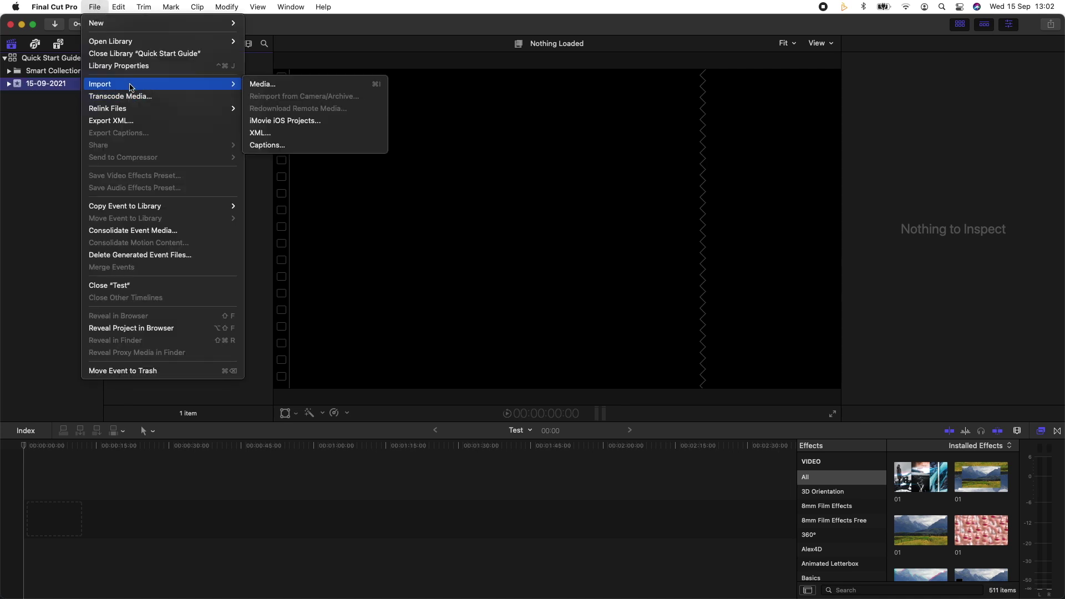
left_click(287, 88)
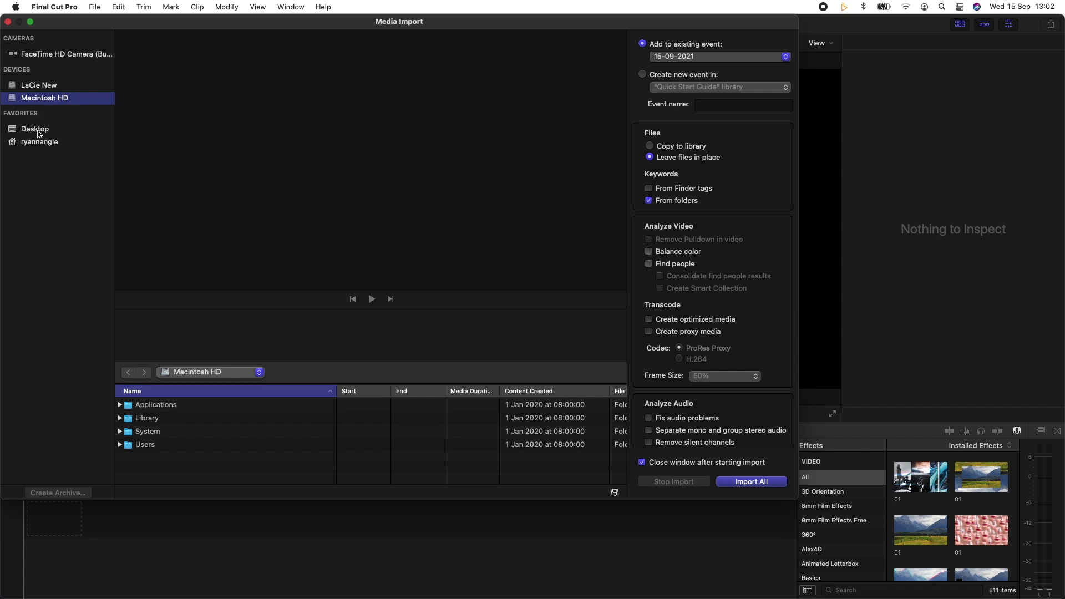
- Import clip C0002 from the LaCie New drive's Day 1 folder into the 15-09-2021 event
left_click(58, 86)
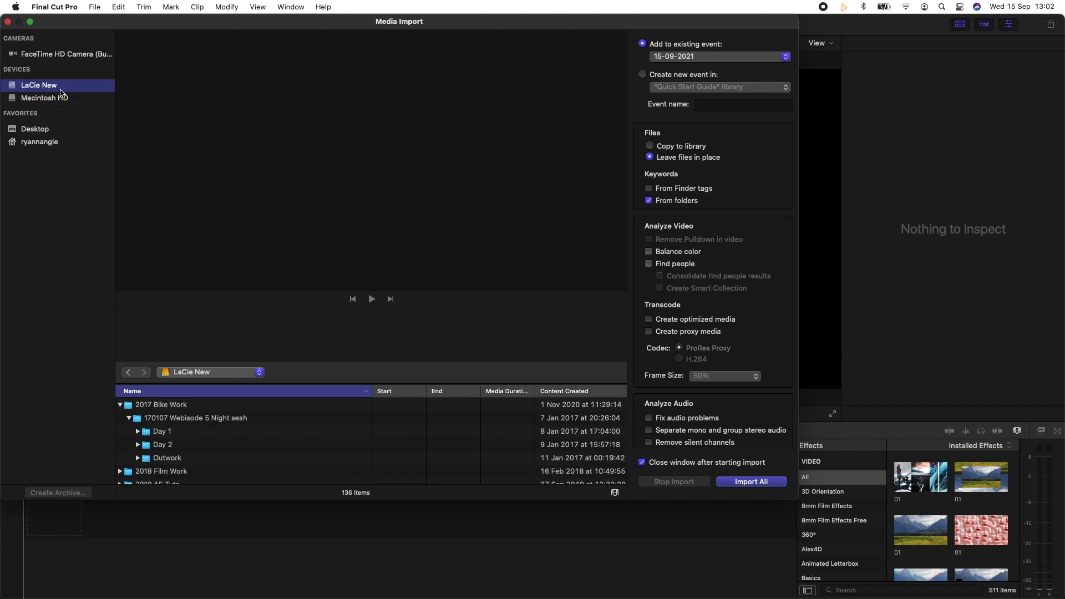
scroll(184, 441, "down", 10)
left_click(188, 436)
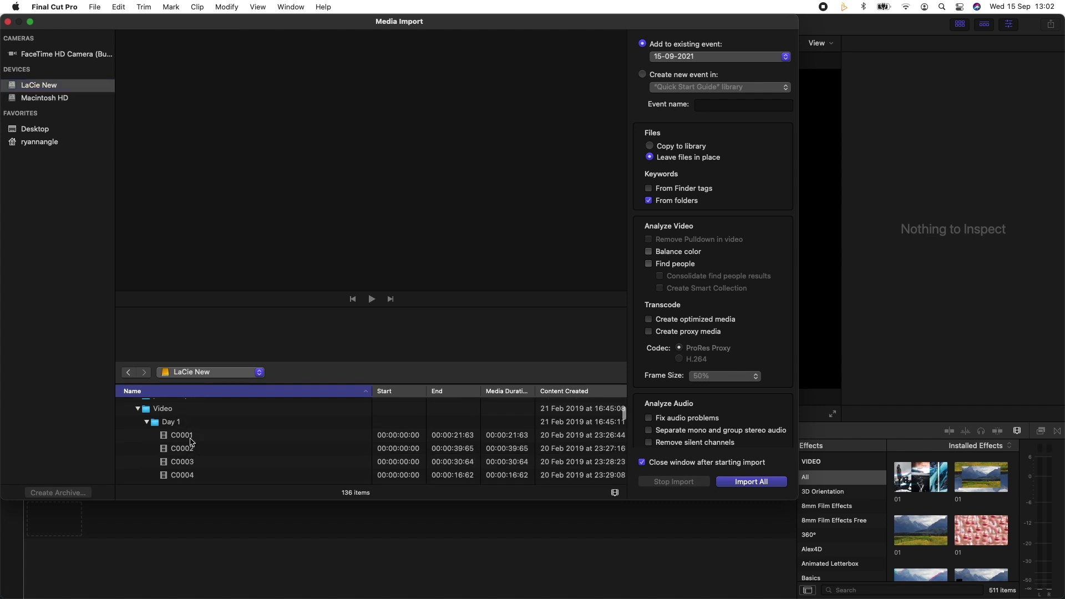
left_click(203, 449)
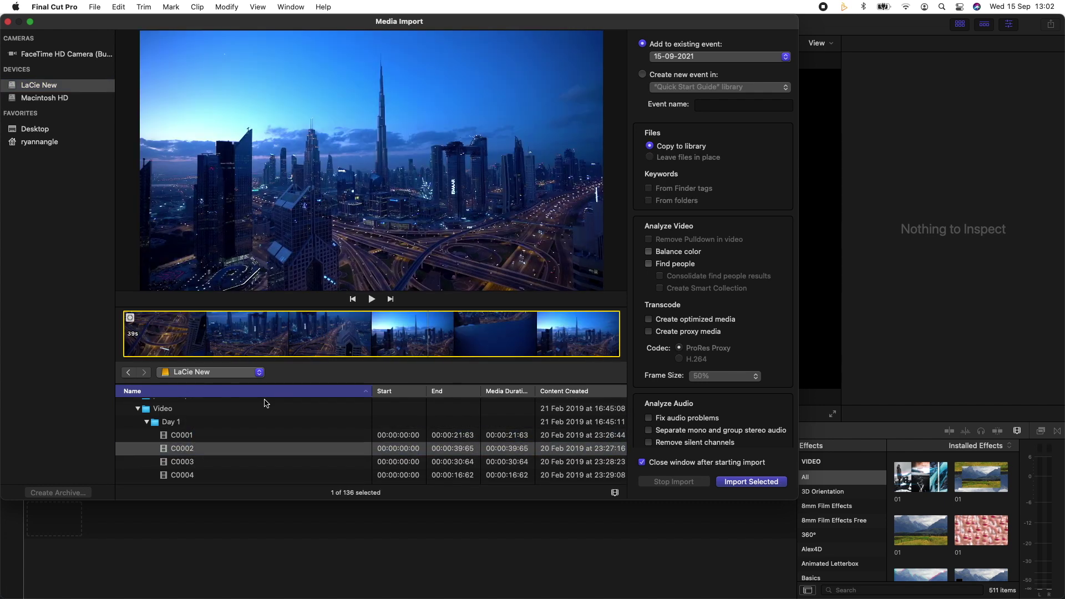
mouse_move(201, 437)
left_mouse_down()
mouse_move(207, 474)
mouse_move(210, 443)
left_mouse_up()
left_click(211, 448)
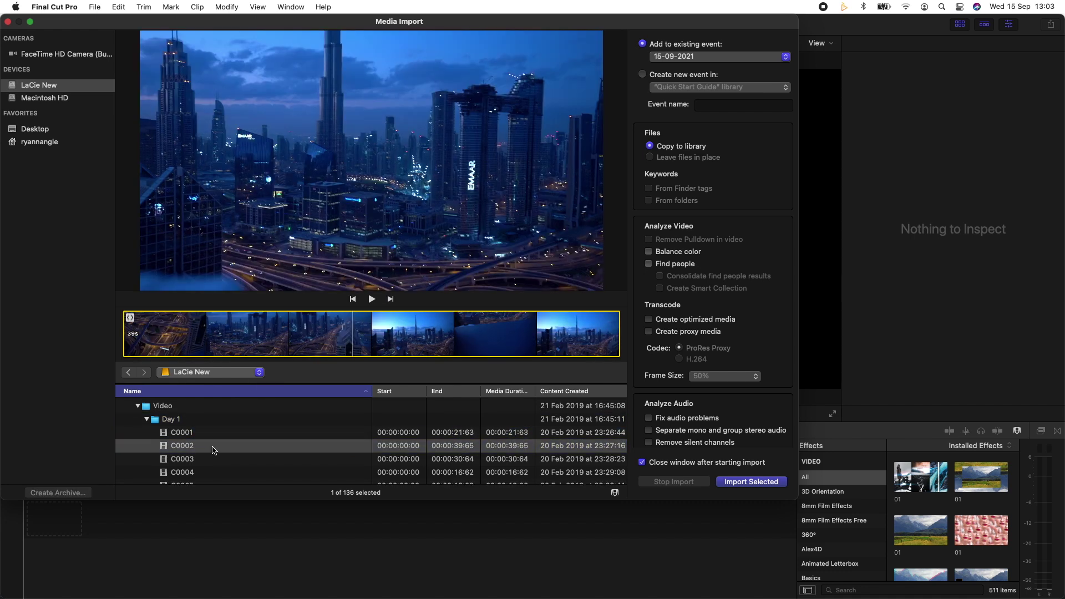
left_click(668, 55)
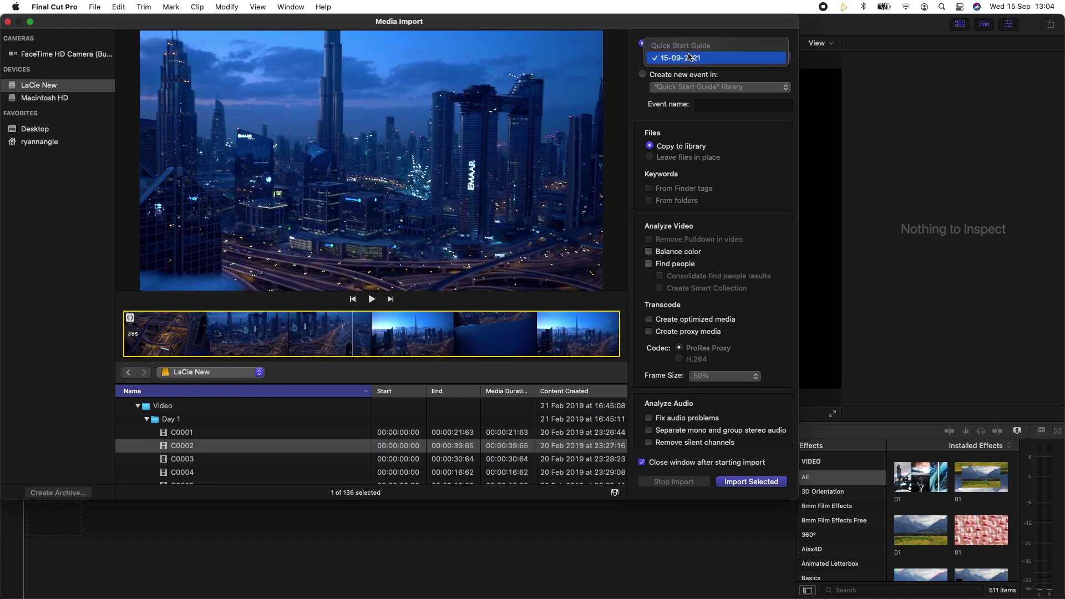
left_click(680, 57)
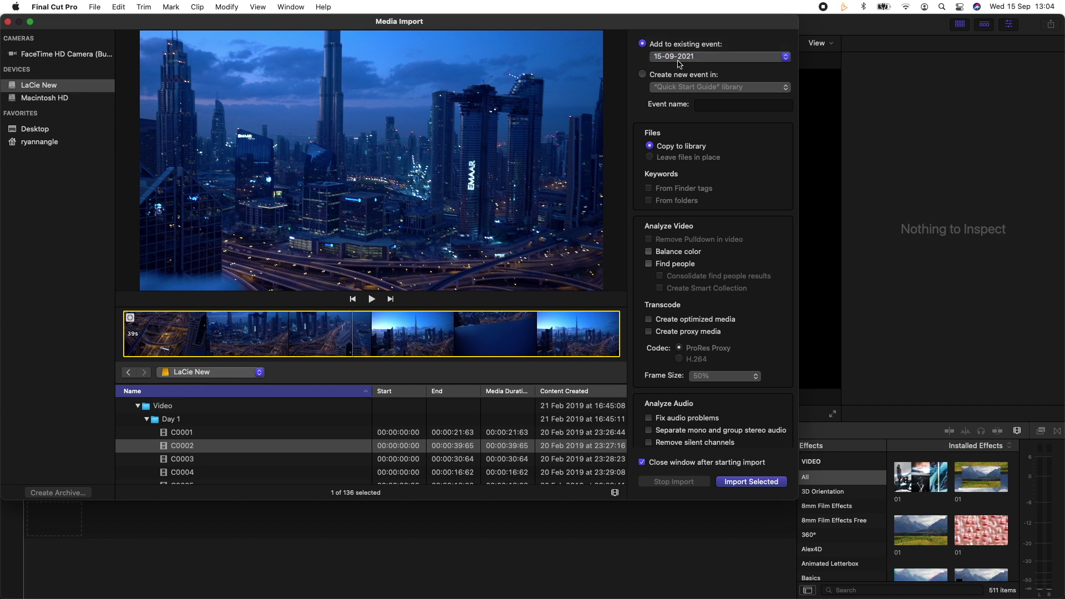
left_click(752, 482)
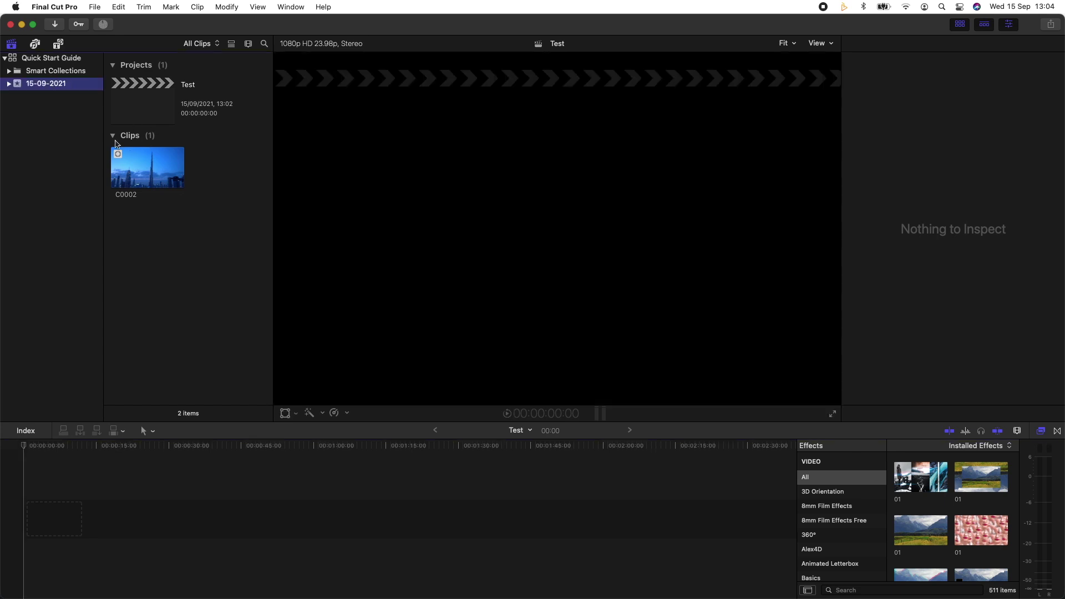
- Check the imported clip C0002 in the 15-09-2021 event, then deselect it
left_click(55, 86)
left_click(142, 175)
left_click(145, 210)
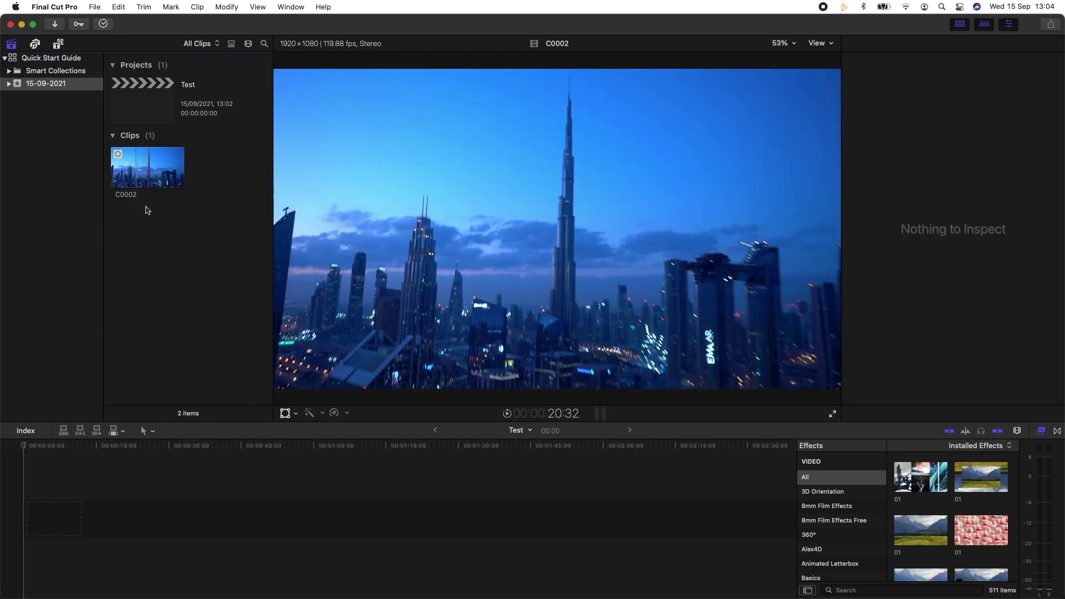
- Drag C0084.MP4 from Finder into the event, then mark a range across C0002
key("super+Tab")
left_click(607, 230)
left_click_drag(600, 229, 167, 233)
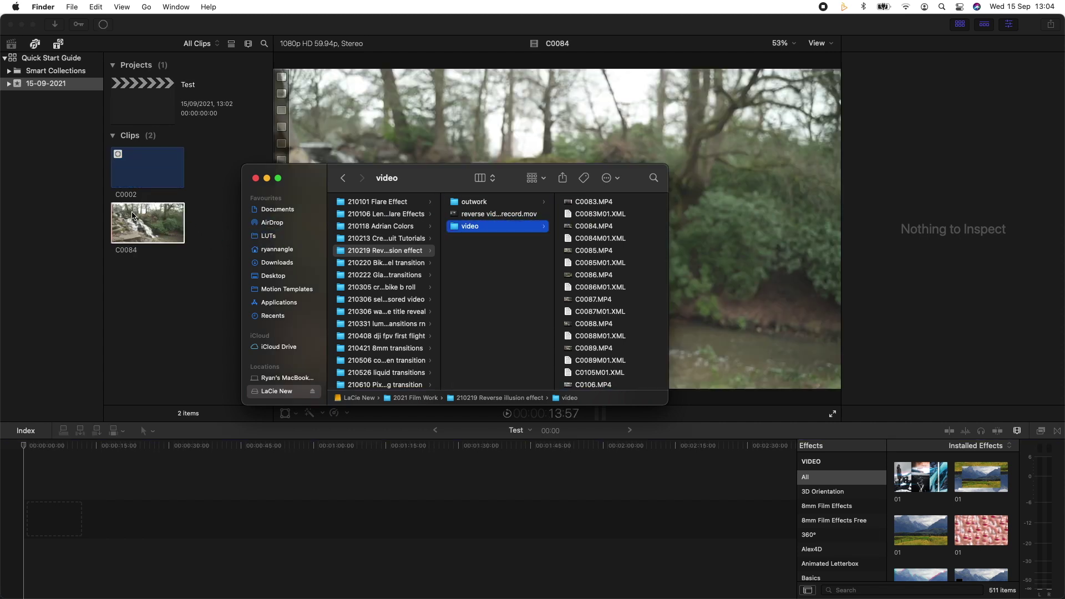
left_click(144, 224)
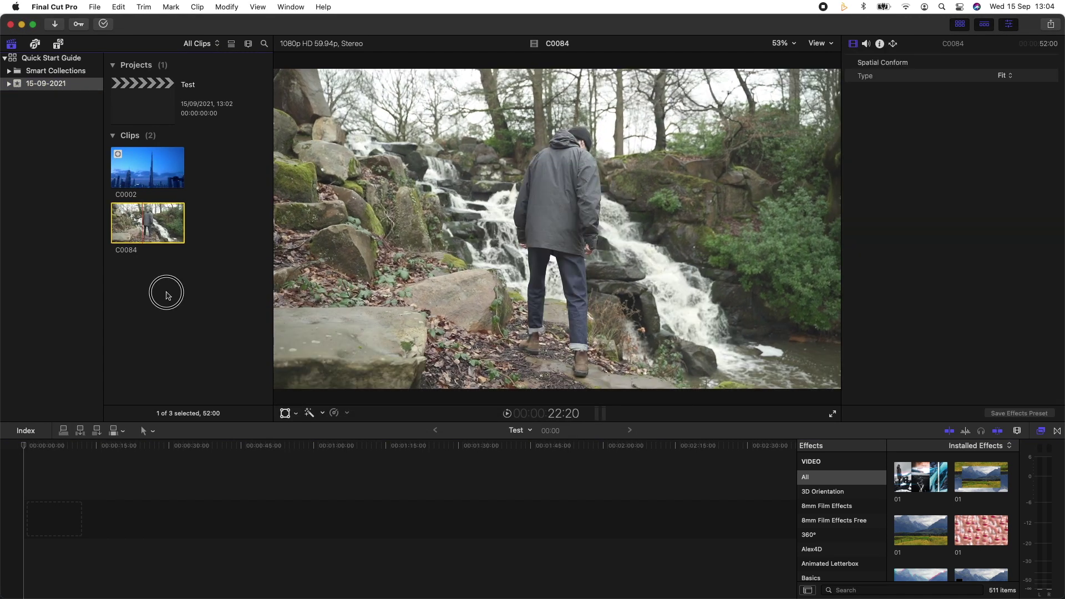
left_click(161, 290)
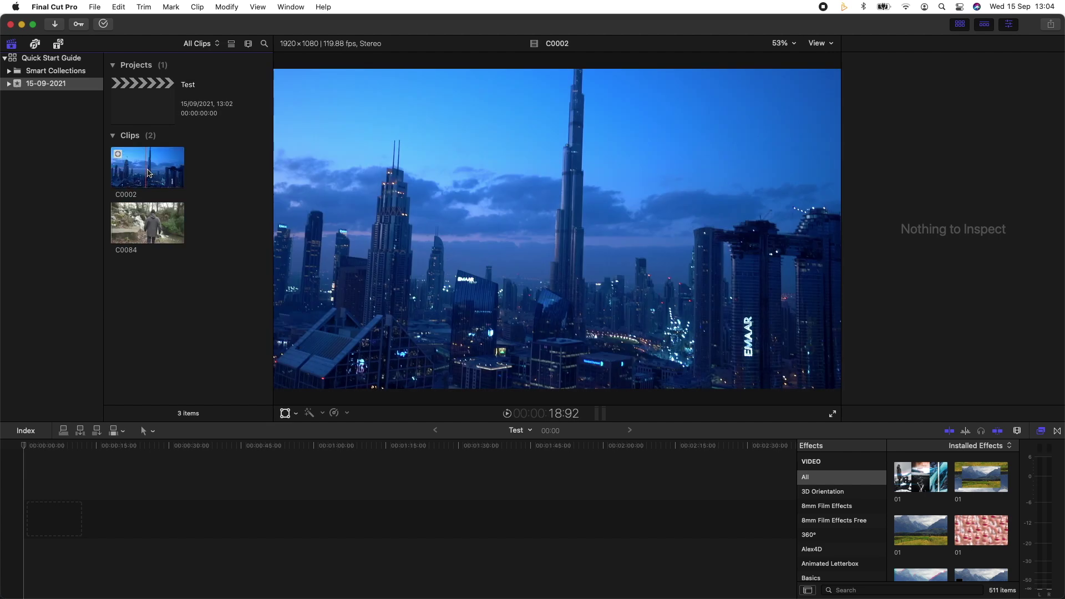
left_click_drag(143, 169, 161, 169)
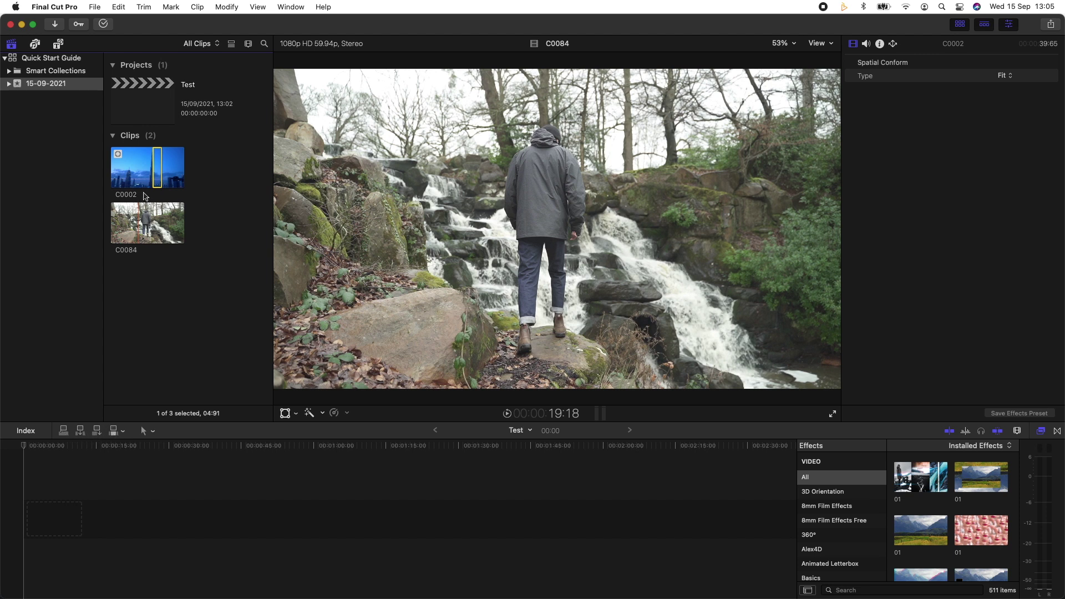
- Add C0002 to the Test timeline, then edit C0084 in at the playhead
left_click(95, 504)
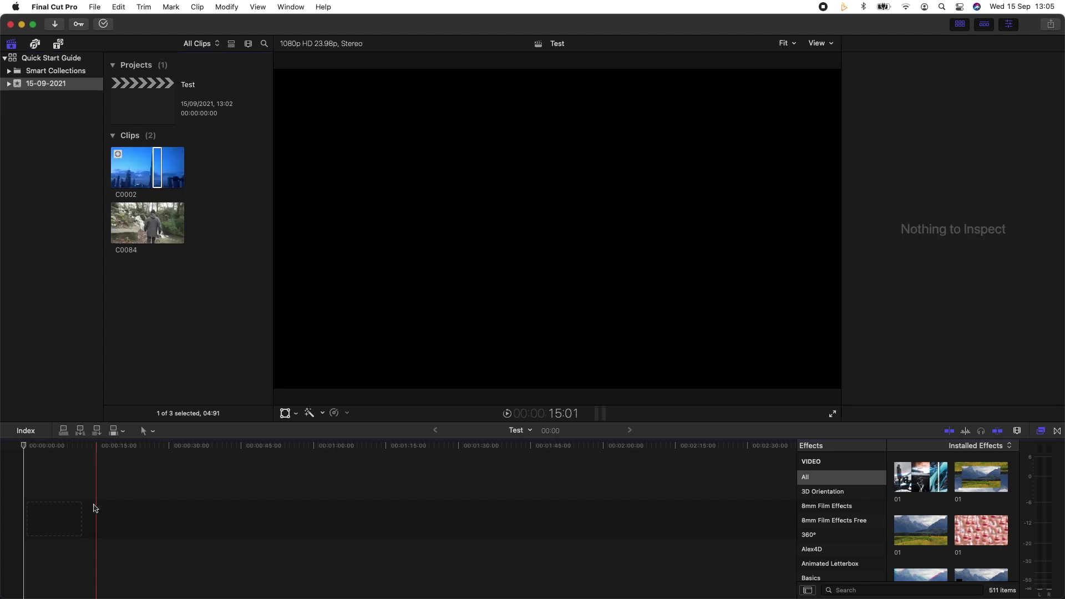
left_click(63, 431)
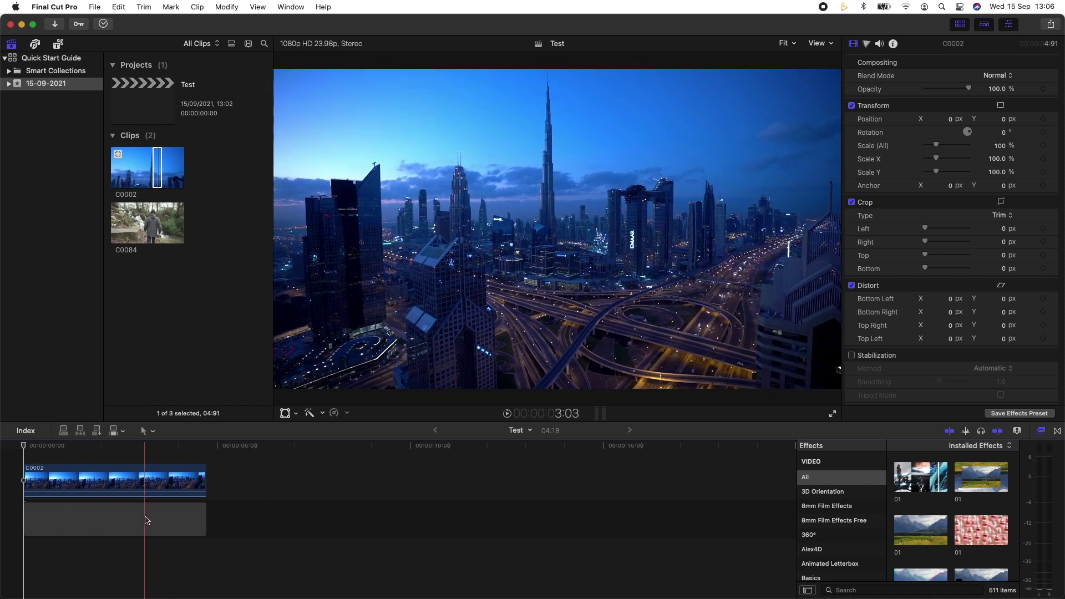
key("space")
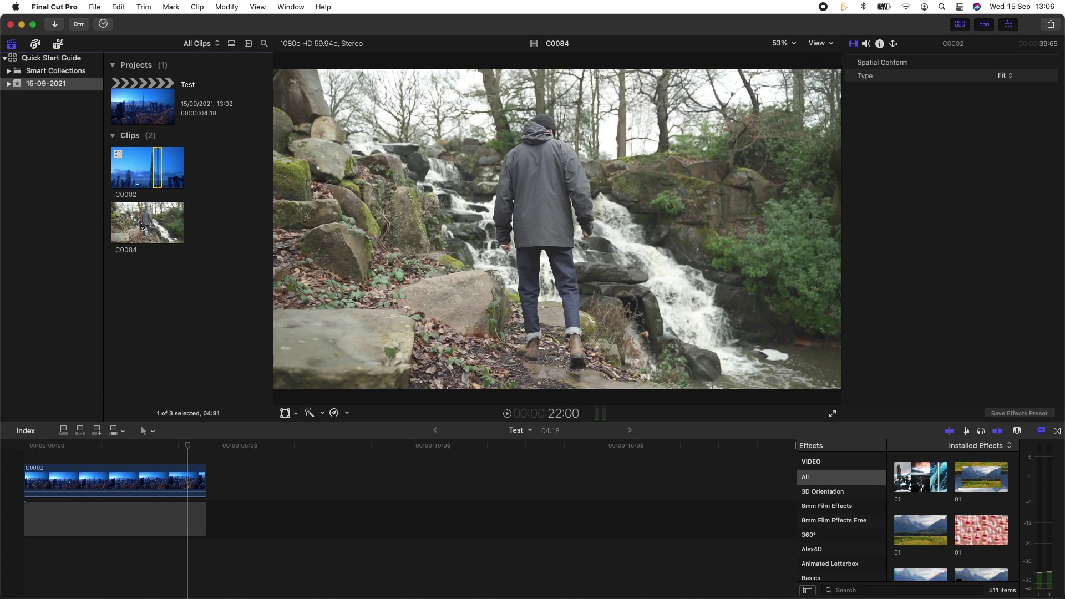
left_click(141, 226)
left_click(80, 431)
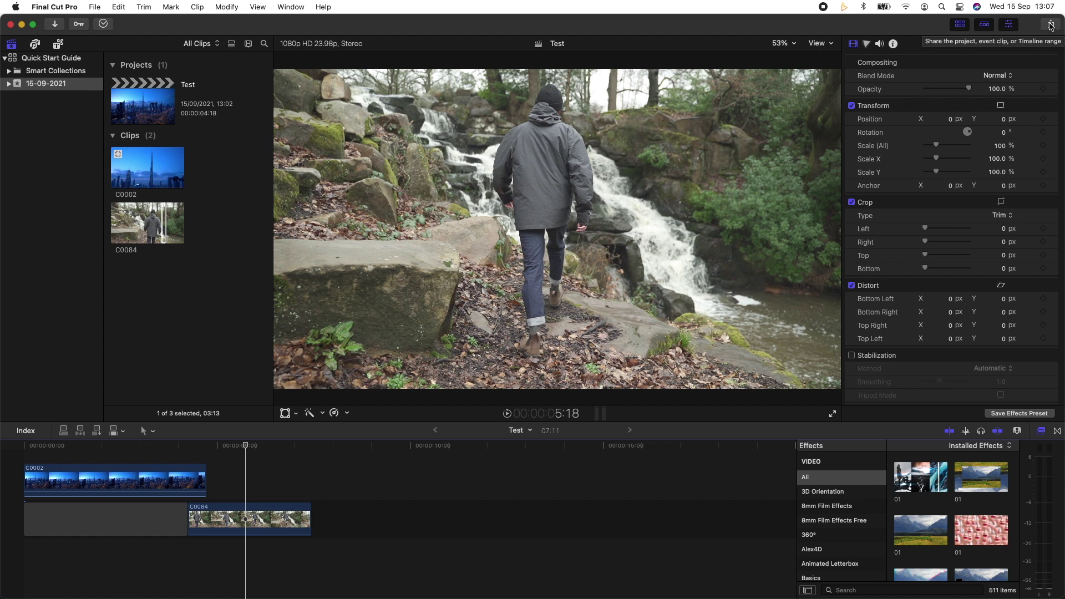
left_click(1050, 25)
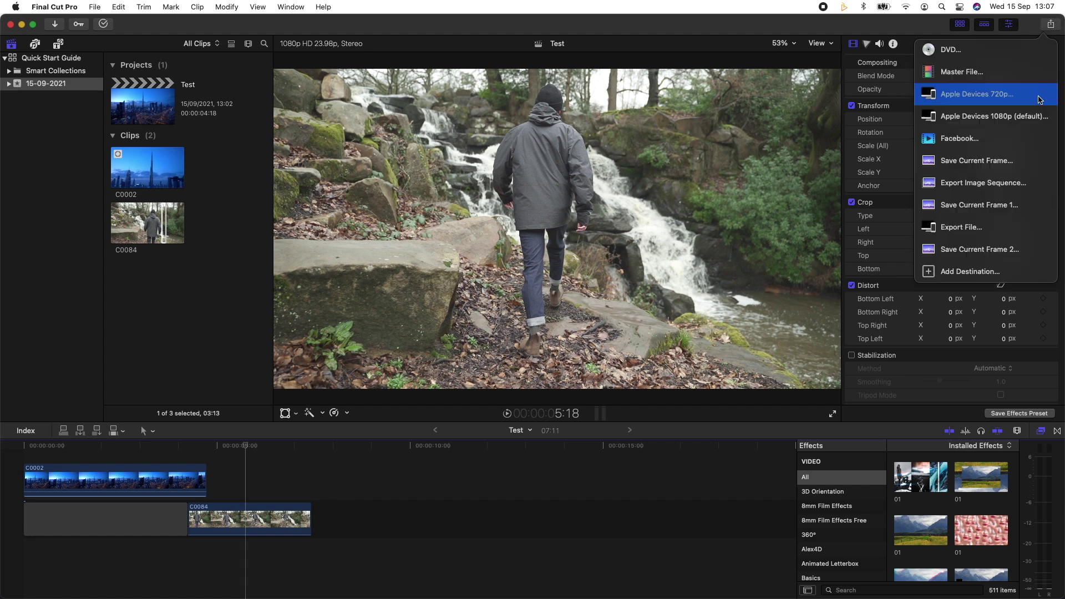
- Share the Test project with the Apple Devices 1080p preset, saving it as Test on the Desktop
left_click(991, 121)
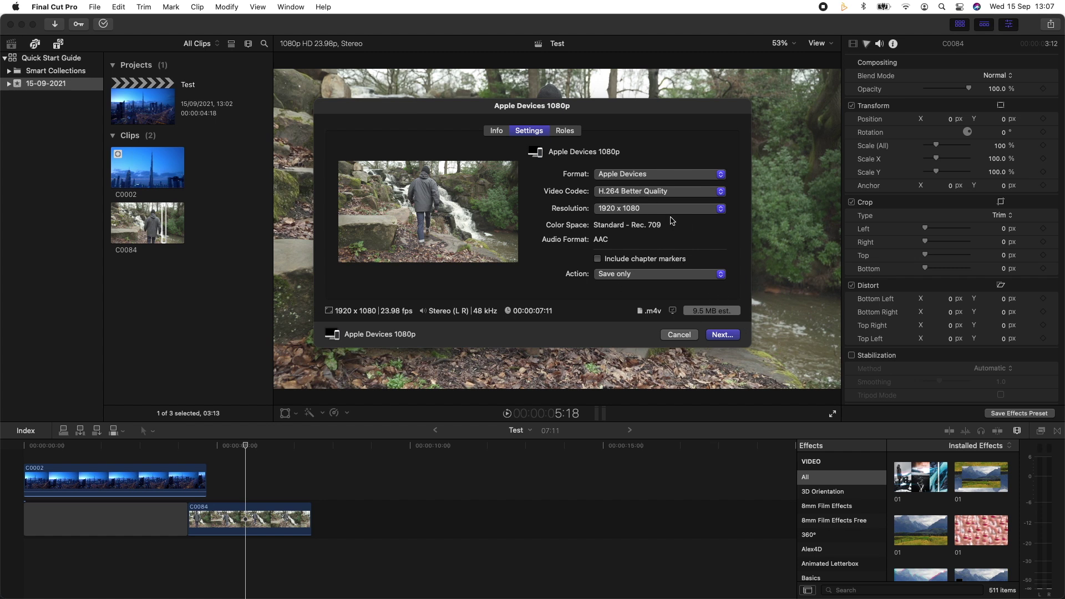
left_click(723, 335)
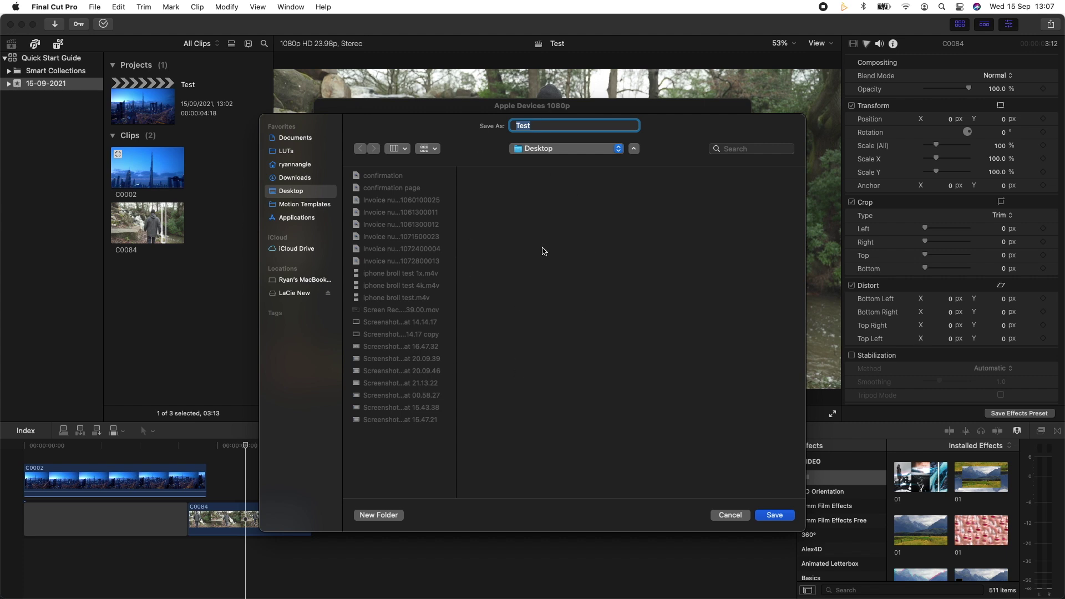
left_click(781, 517)
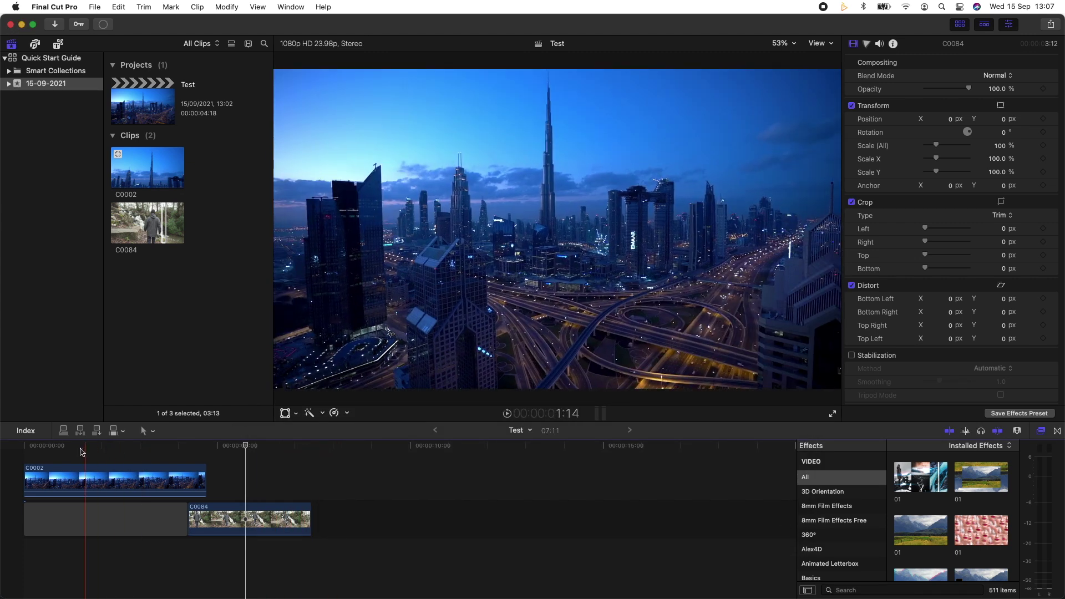
left_click(312, 513)
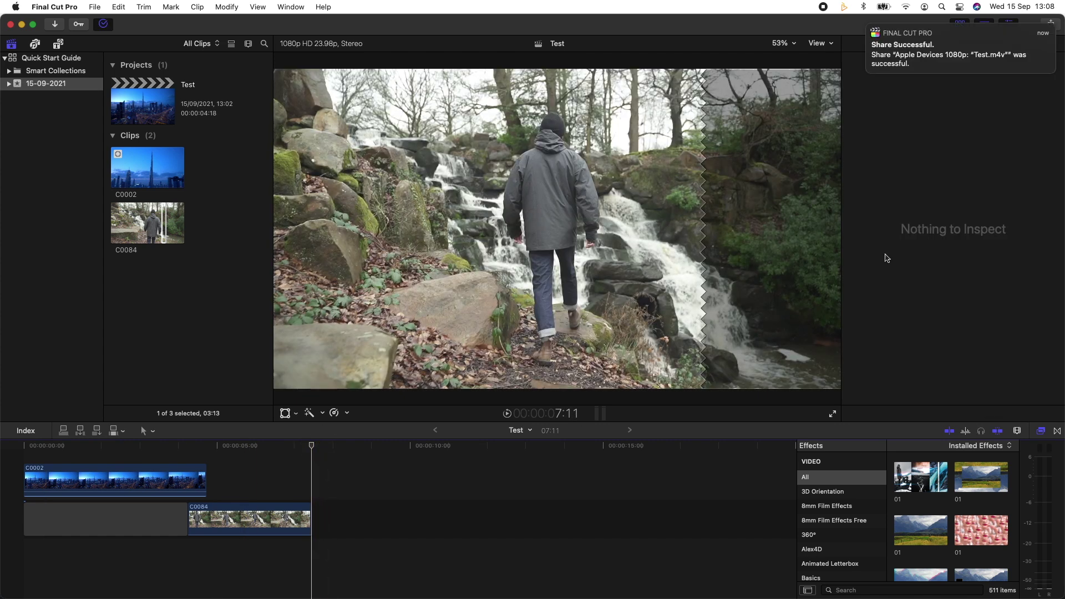
- Watch the Test.m4v export in Background Tasks, then close that window when sharing finishes
left_click(105, 24)
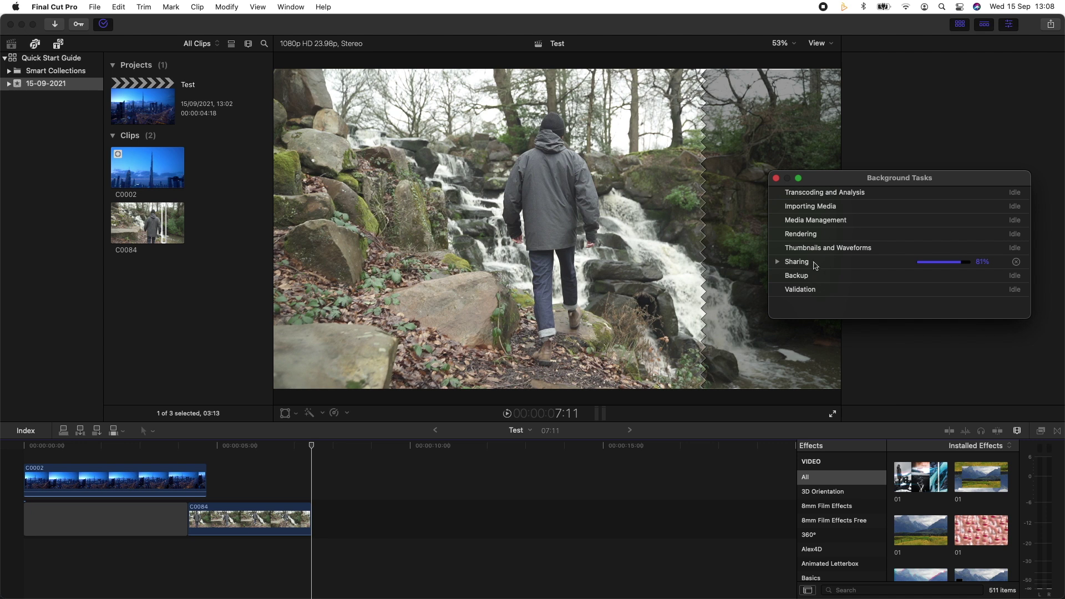
left_click_drag(847, 182, 687, 171)
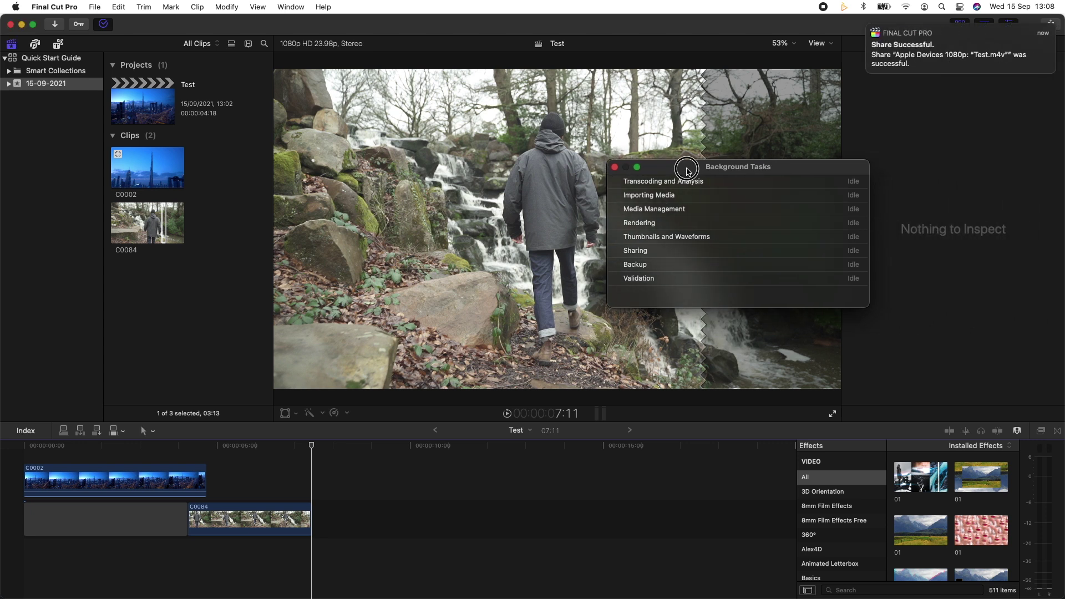
left_click(615, 167)
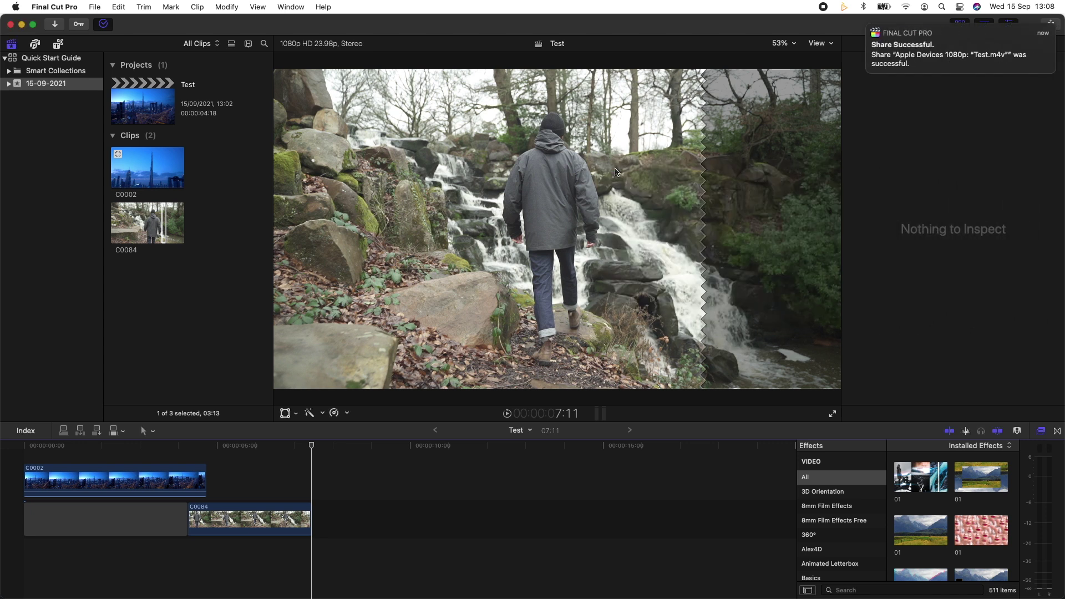
mouse_move(895, 44)
- Reveal Test.m4v in Finder from the Share Successful notification and Quick Look it
left_click(1034, 64)
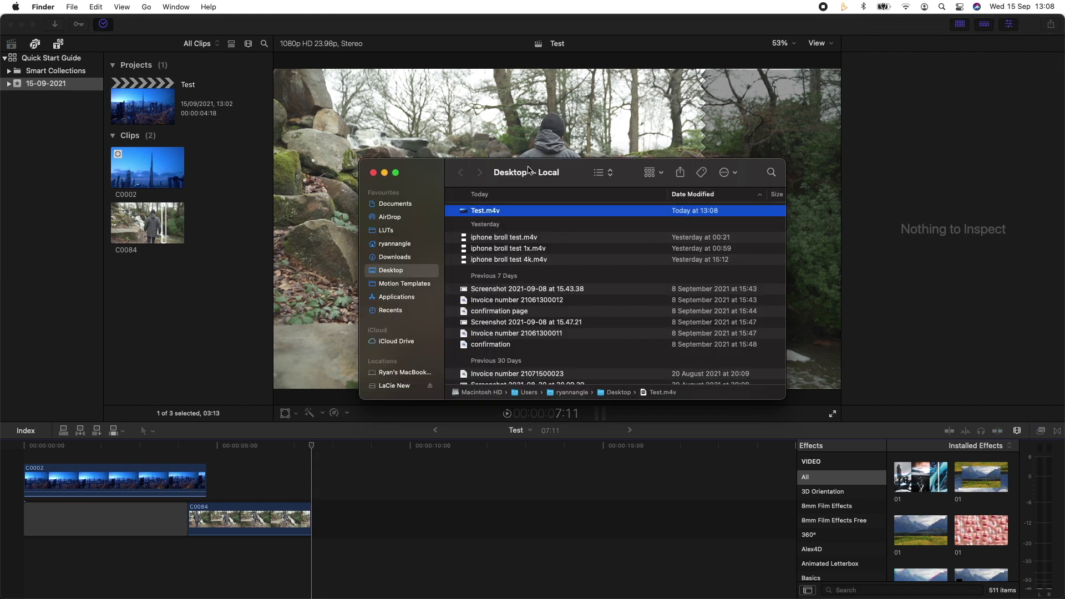
key("space")
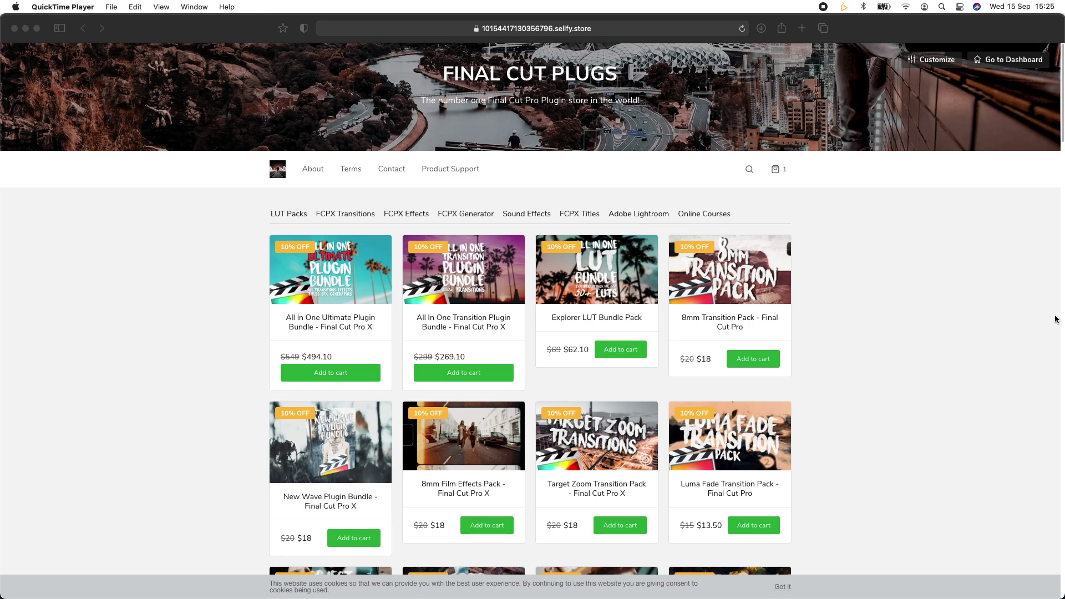
scroll(1056, 317, "down", 10)
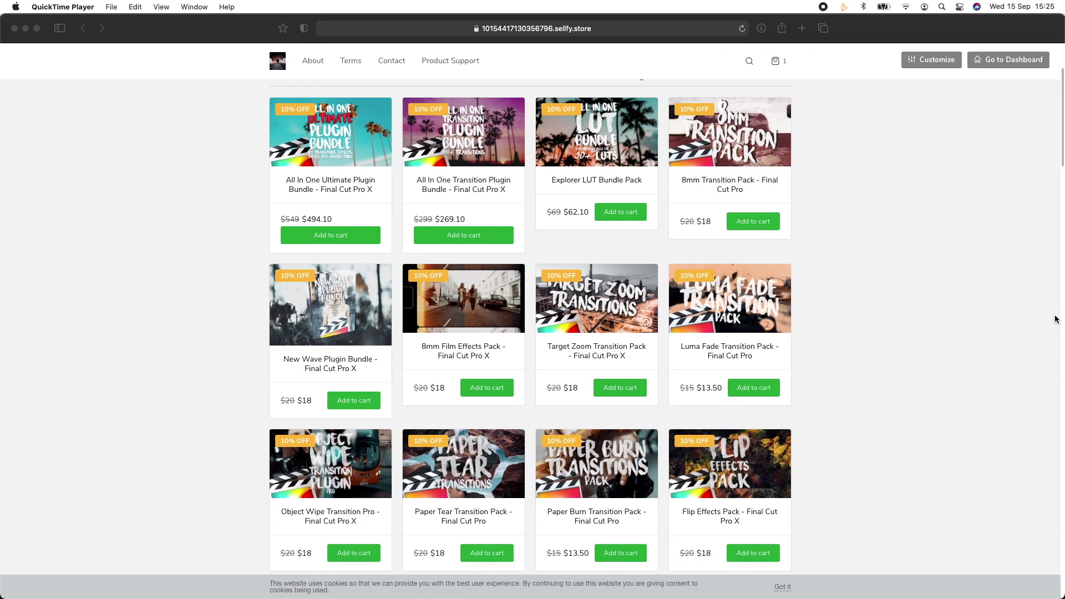
scroll(1055, 319, "down", 8)
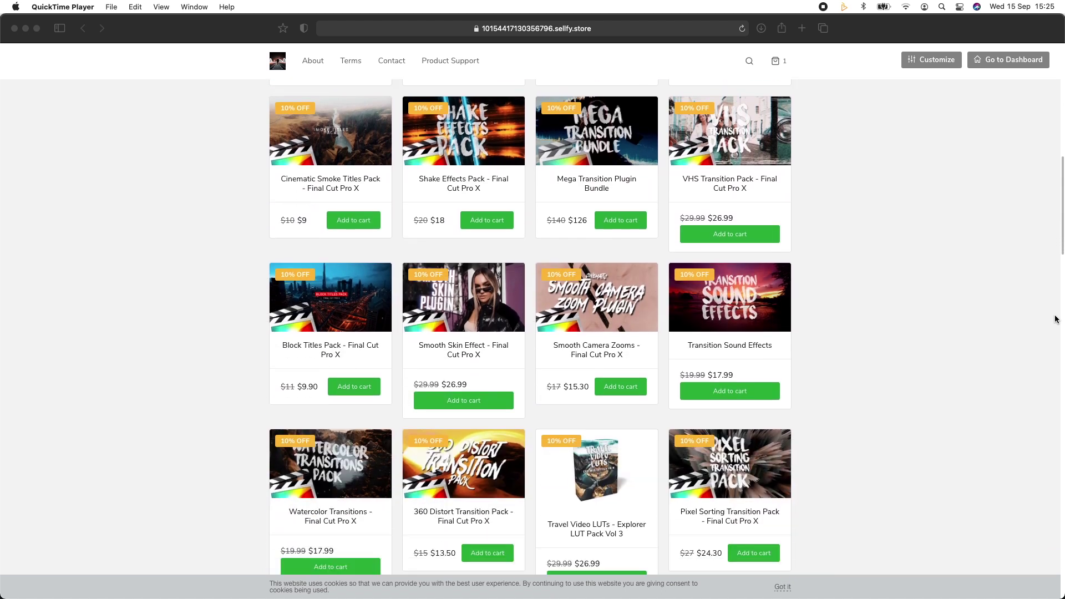
scroll(1056, 319, "down", 10)
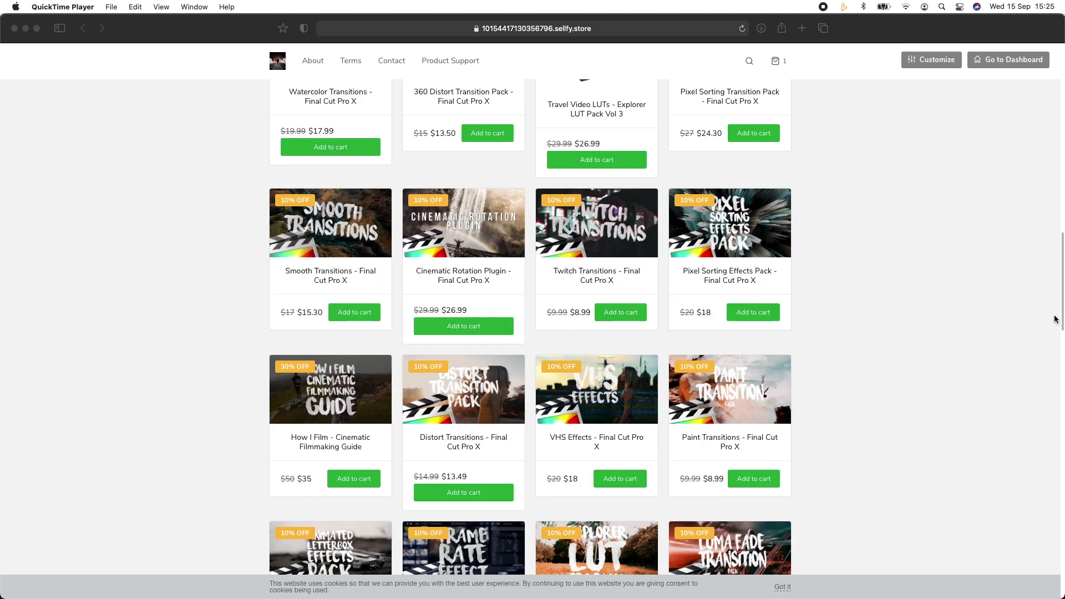
scroll(1056, 319, "down", 9)
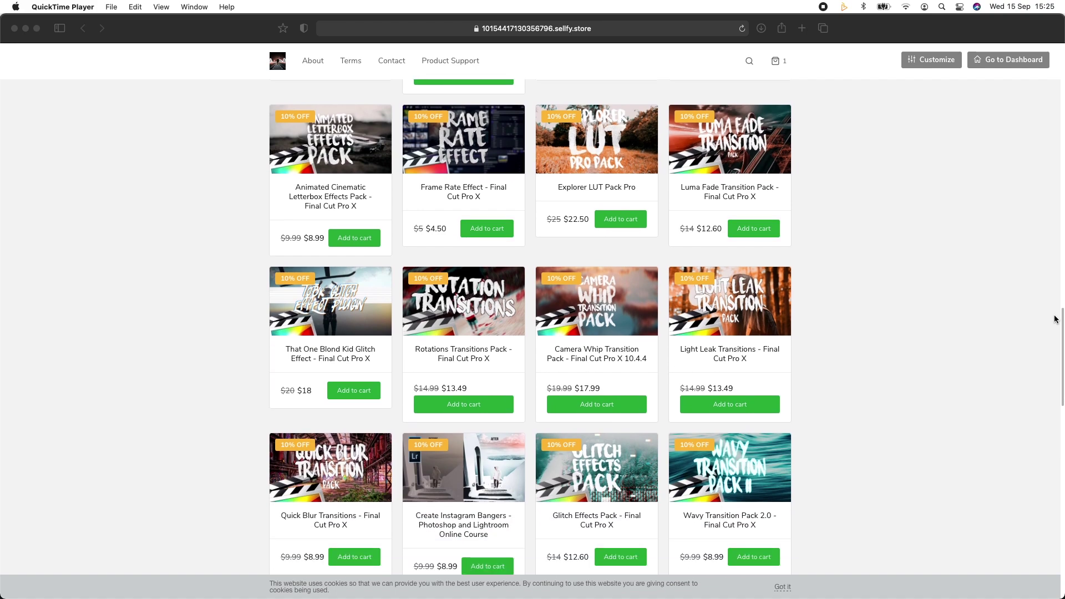
scroll(1056, 319, "down", 1)
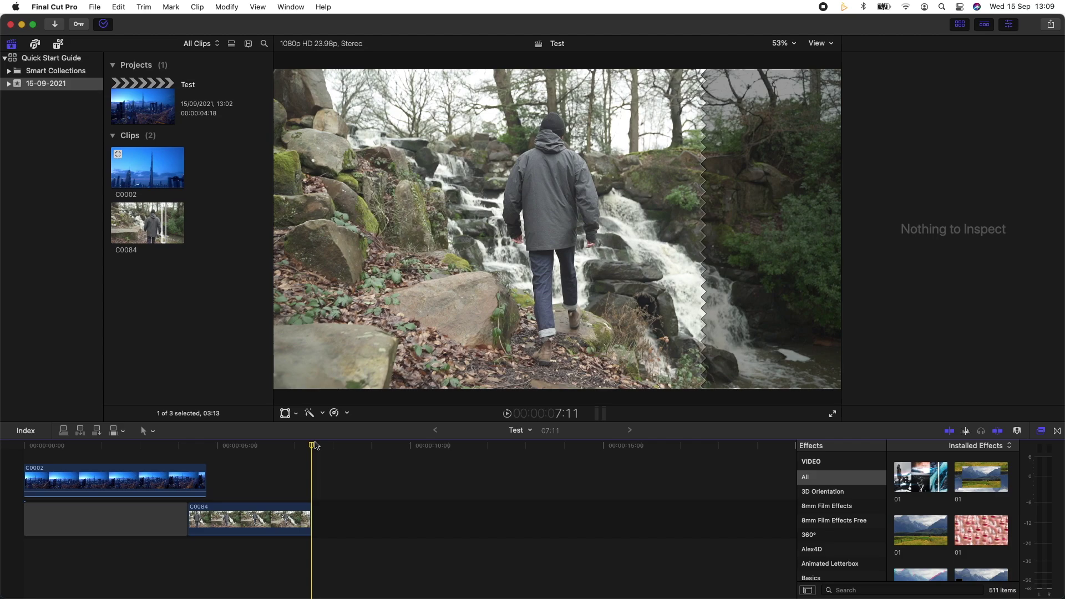